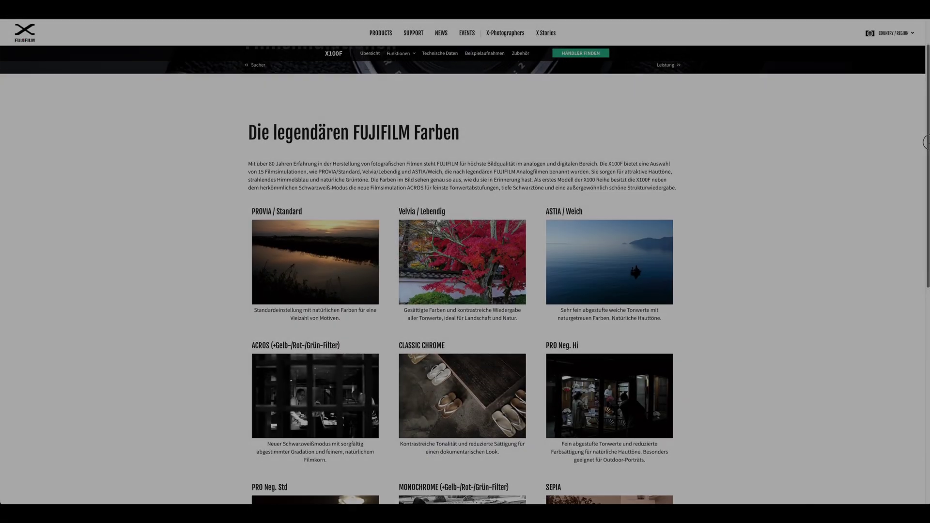
Scroll the Fujifilm X100F page to the film simulation section with PRO Neg. Hi and PRO Neg. Std.
drag(927, 171, 927, 204)
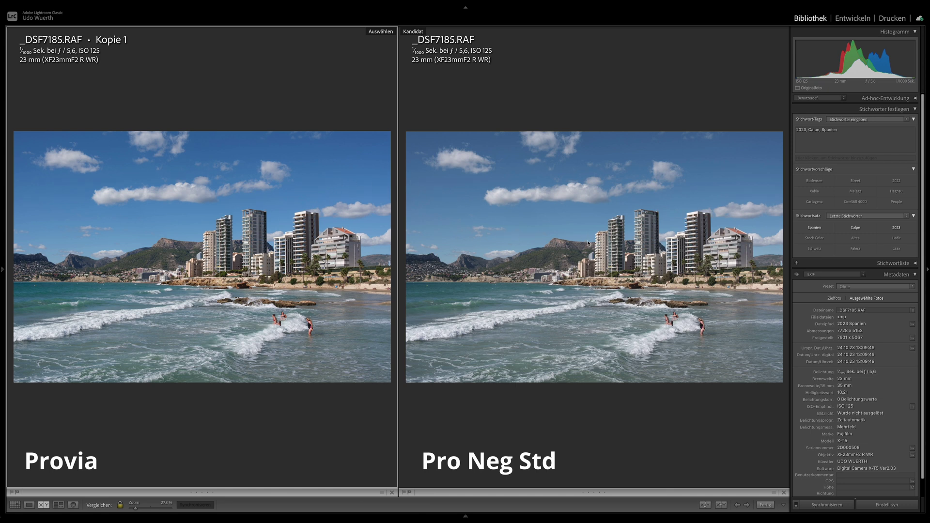
Zoom both beach versions to 100 % and pan to the buildings and swimmers.
click(269, 283)
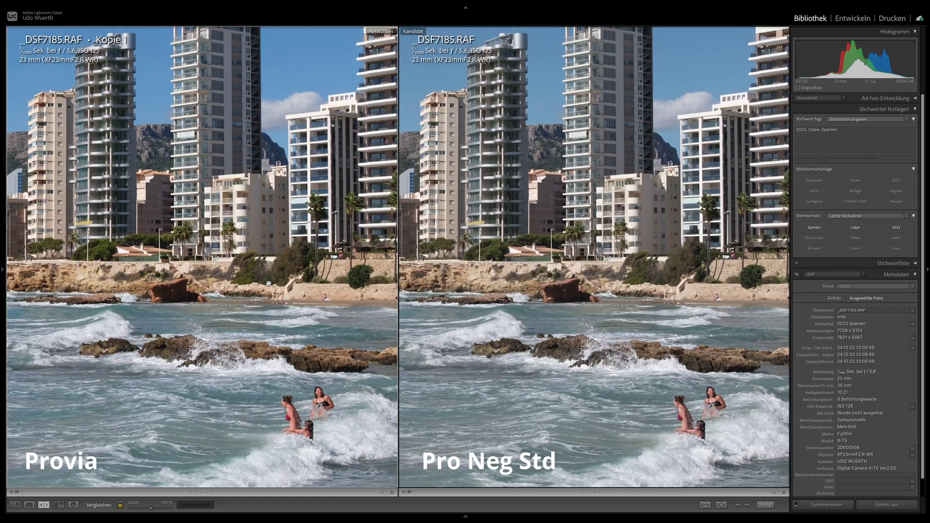
drag(268, 283, 302, 302)
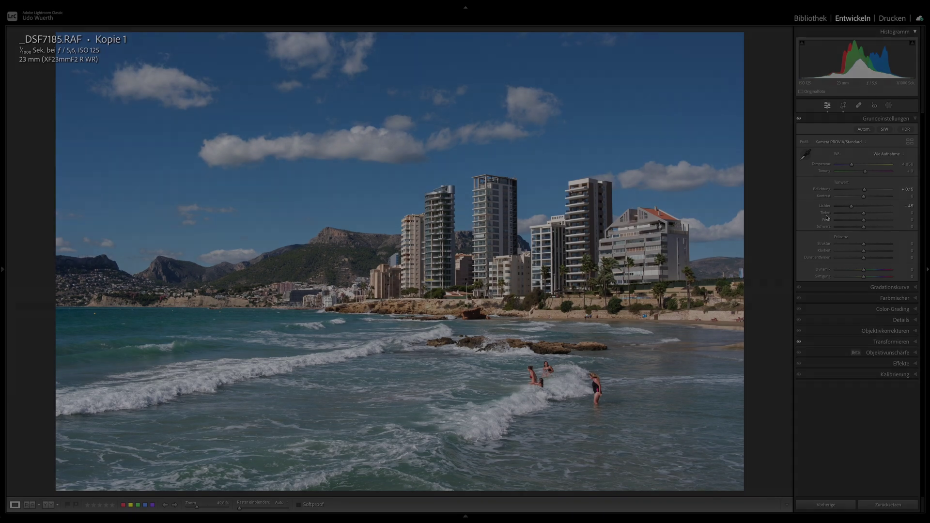
Lift Tiefen and Weiß and deepen Schwarz on the Provia copy, then check it against the Before view.
mouse_move(864, 213)
mouse_down()
mouse_move(870, 220)
mouse_move(855, 228)
mouse_up()
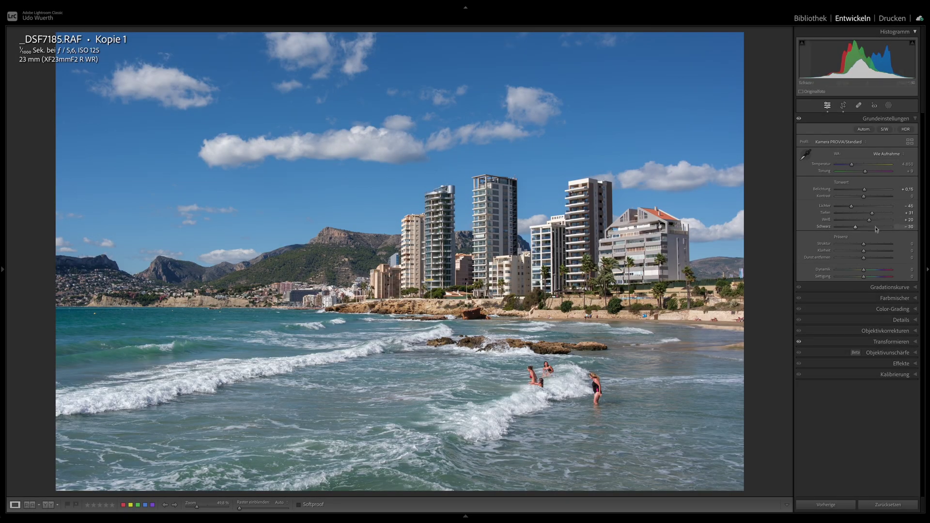
key(backslash)
key(backslash)
key(backslash)
key(backslash)
key(backslash)
key(backslash)
key(backslash)
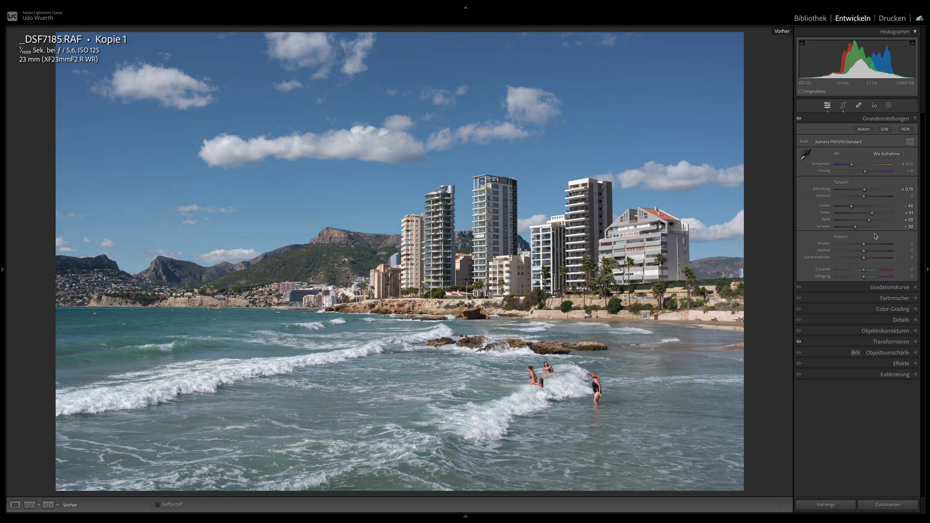
key(backslash)
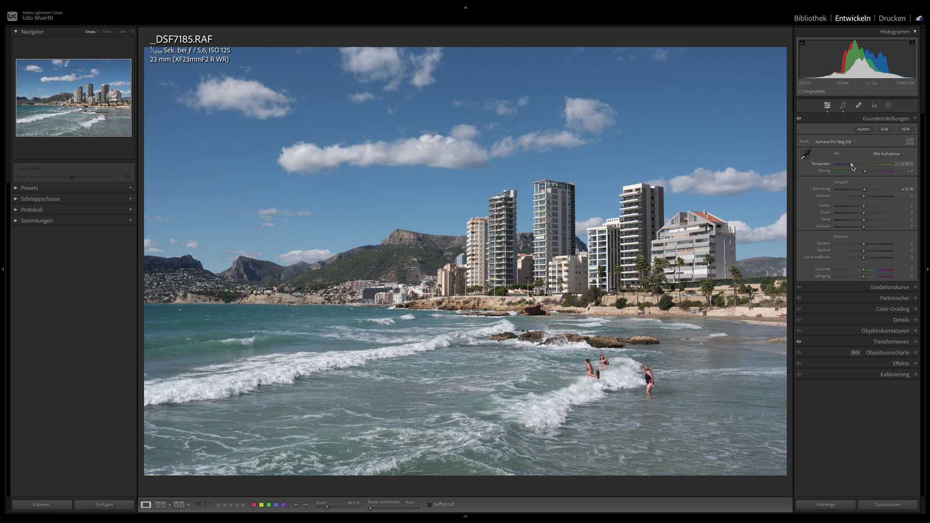
Warm the beach photo's Temperatur to about 5,515 and zoom to 100 % on the surf.
drag(854, 167, 857, 168)
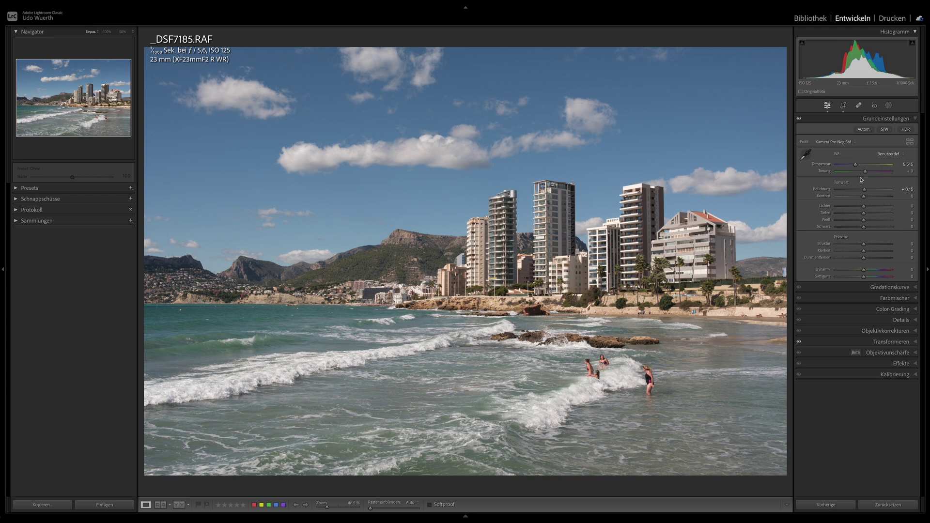
click(575, 384)
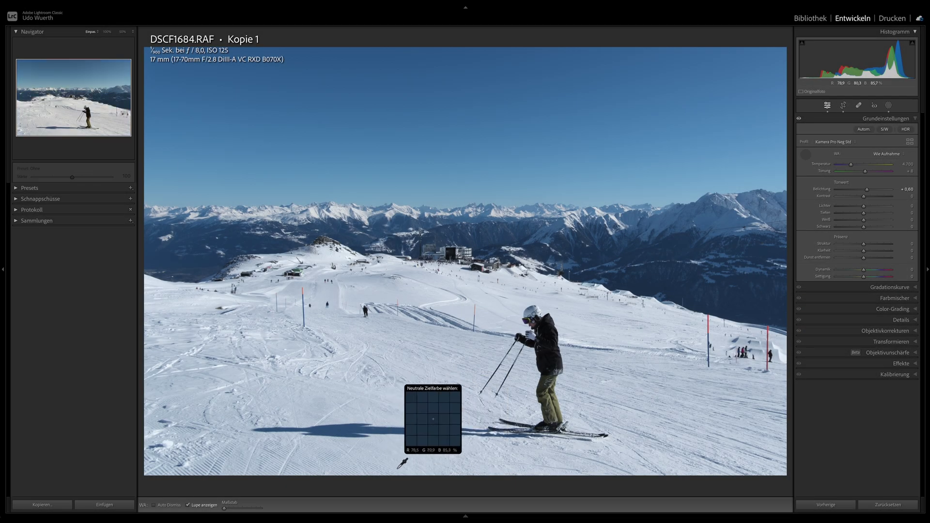
Sample the snow for white balance (Temperatur 5,700, Tonung +3) and inspect the skier at 100 %.
click(398, 461)
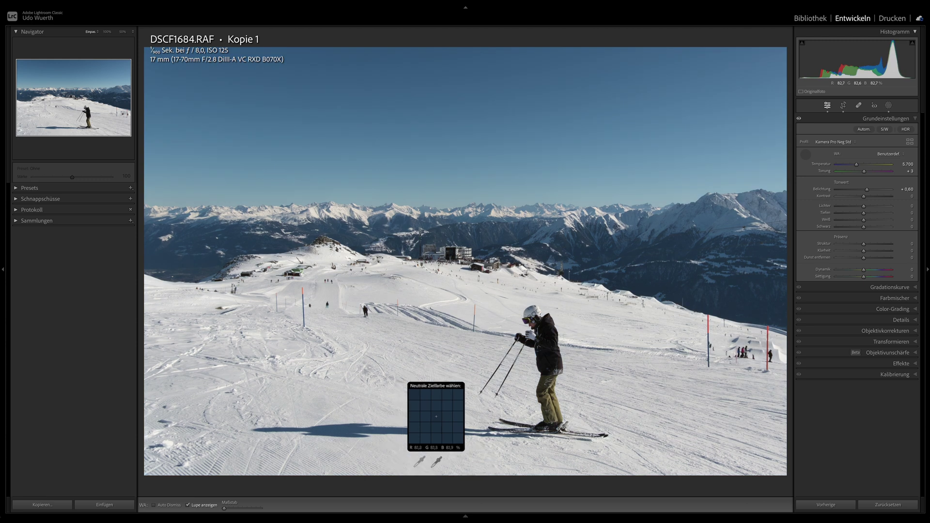
click(806, 154)
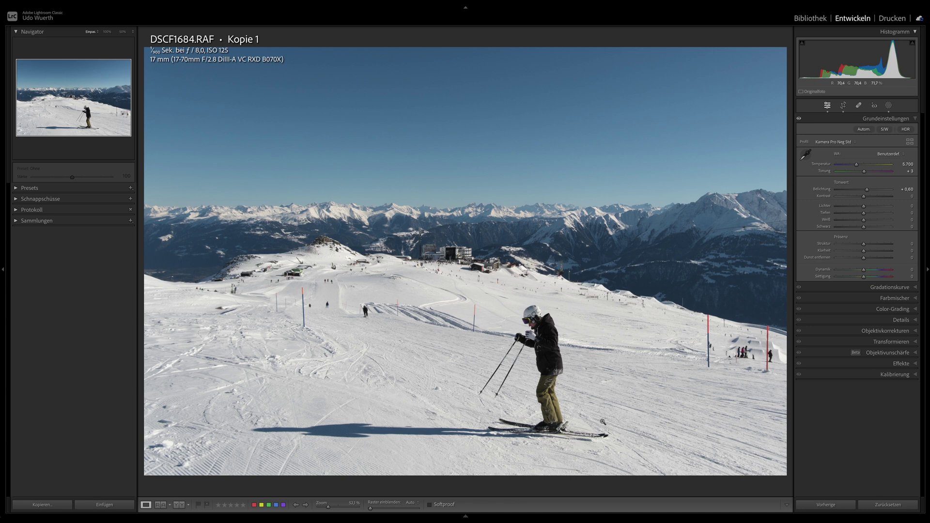
click(546, 399)
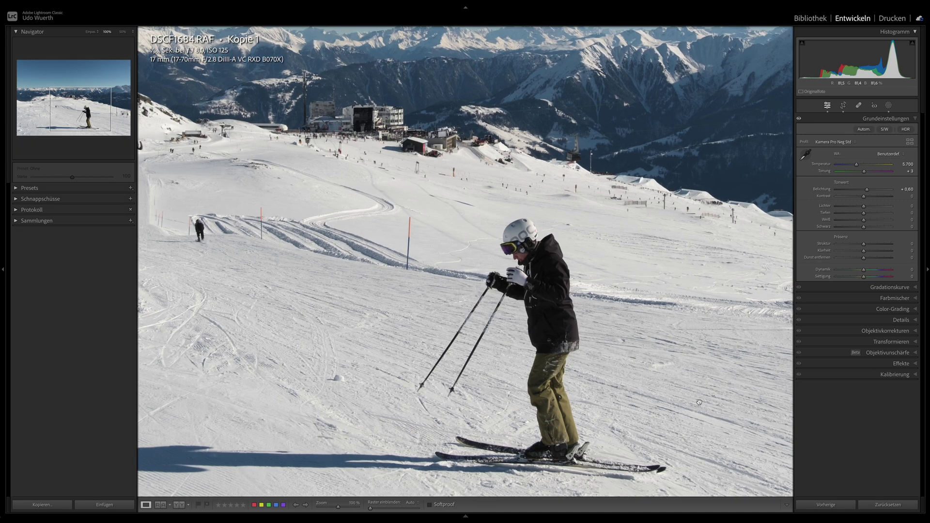
click(545, 348)
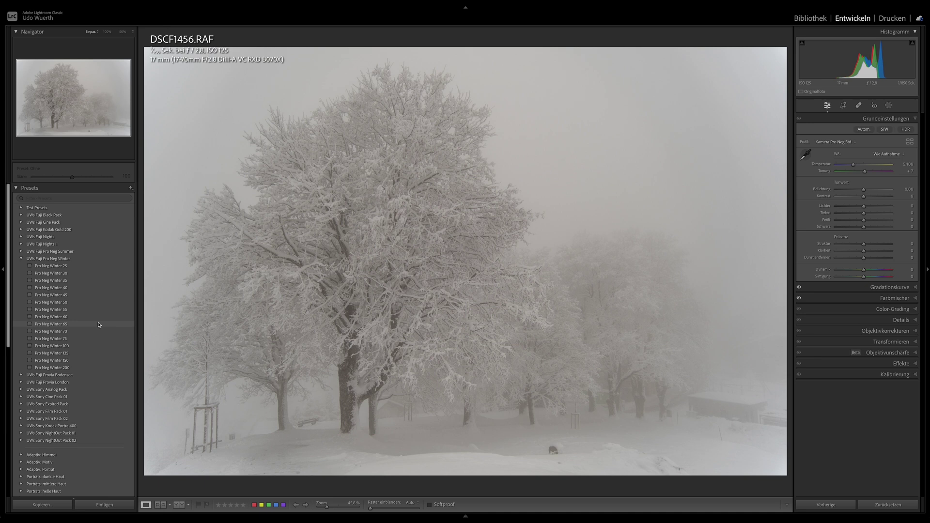
Apply the Pro Neg Winter 60 preset to the foggy trees photo, then raise Belichtung and adjust Klarheit.
click(97, 318)
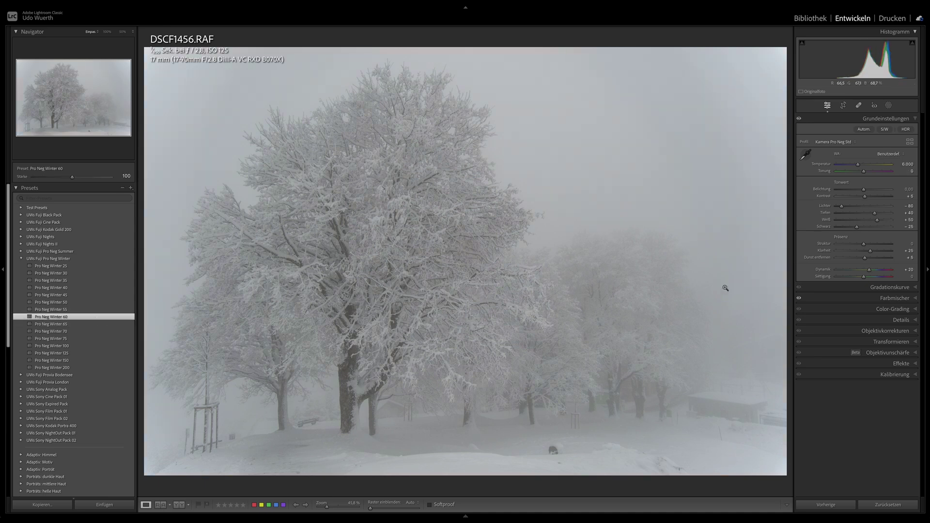
drag(864, 191, 867, 194)
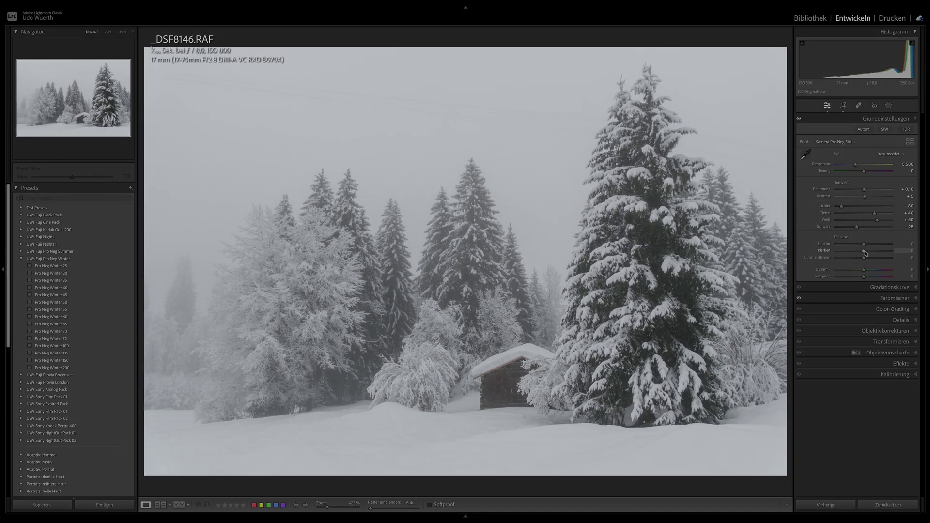
mouse_move(865, 253)
mouse_down()
mouse_move(909, 256)
mouse_move(810, 255)
mouse_move(894, 256)
mouse_move(873, 255)
mouse_up()
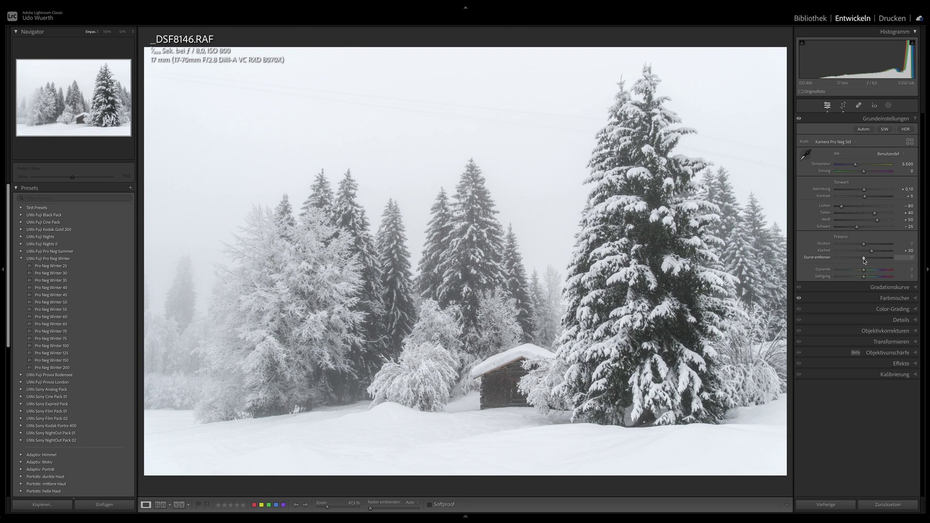
Push Dunst entfernen to −60, then +66, settling at about +5.
mouse_move(865, 260)
mouse_down()
mouse_move(832, 260)
mouse_move(888, 260)
mouse_move(871, 260)
mouse_up()
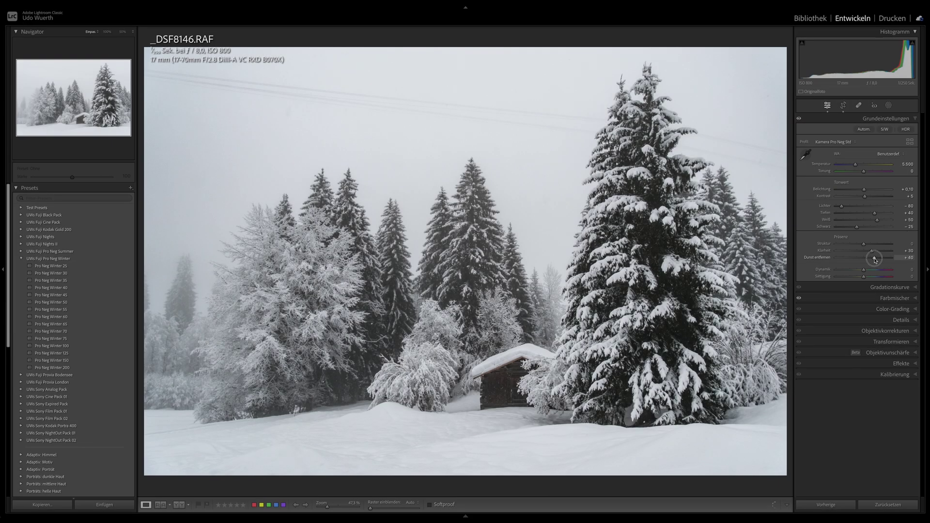
drag(874, 259, 867, 259)
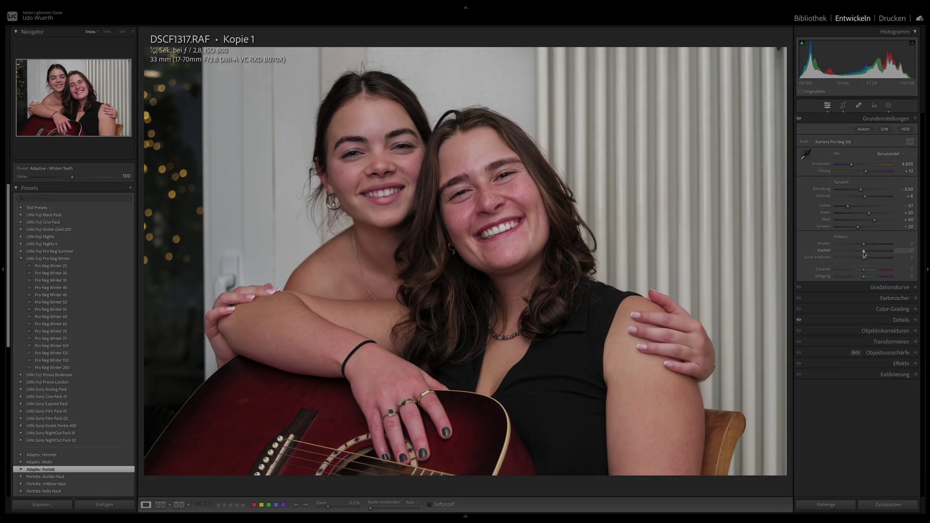
Raise the forest photo's Klarheit to about +43.
mouse_move(864, 253)
mouse_down()
mouse_move(875, 252)
mouse_move(861, 253)
mouse_up()
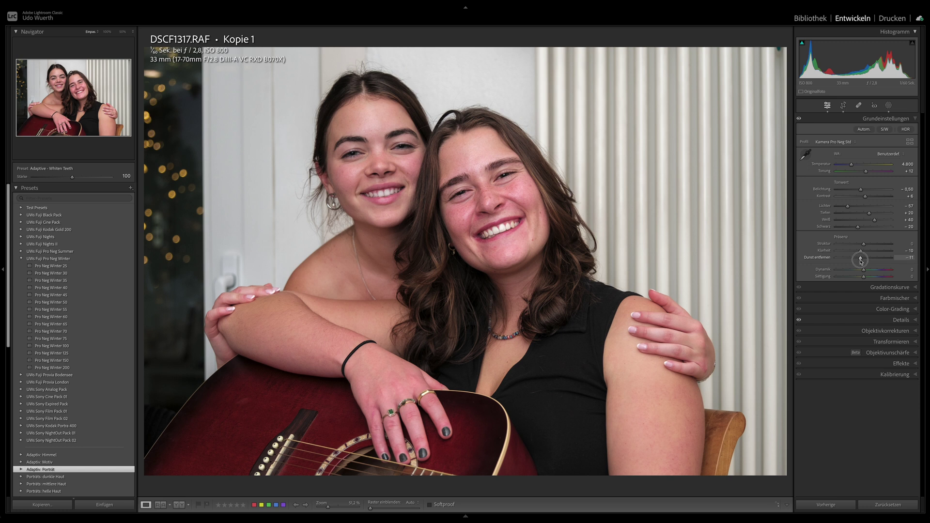
Reset the portrait's dehaze to zero, then apply Pro Neg Winter 60 to the ski photo and lower Belichtung to +0.30.
drag(861, 261, 874, 261)
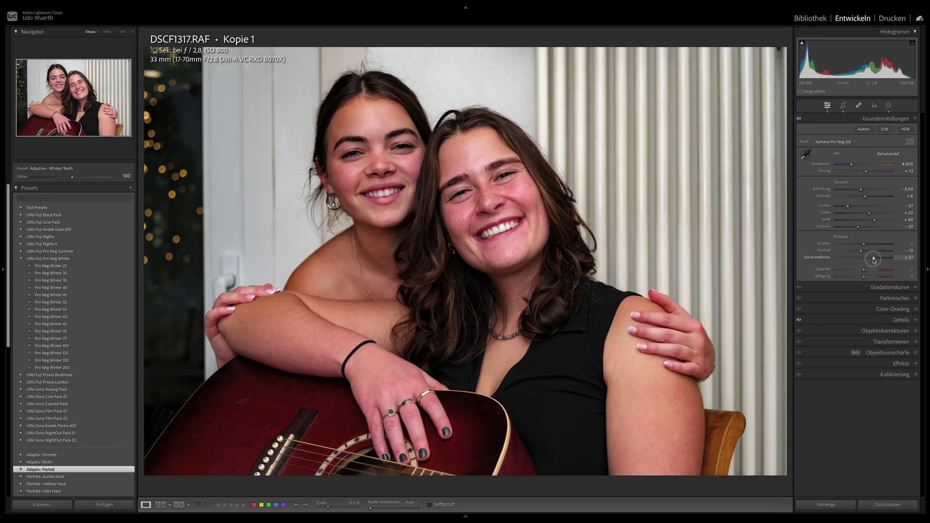
double_click(874, 261)
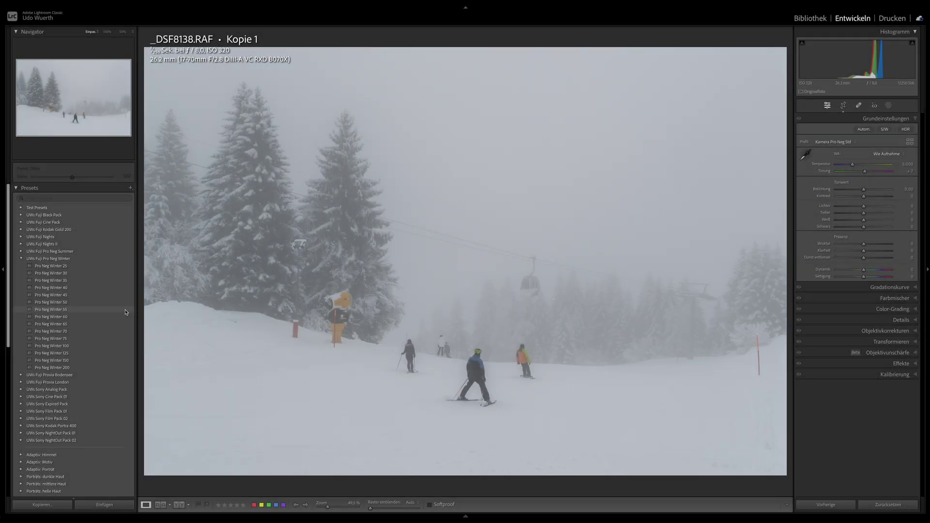
click(125, 317)
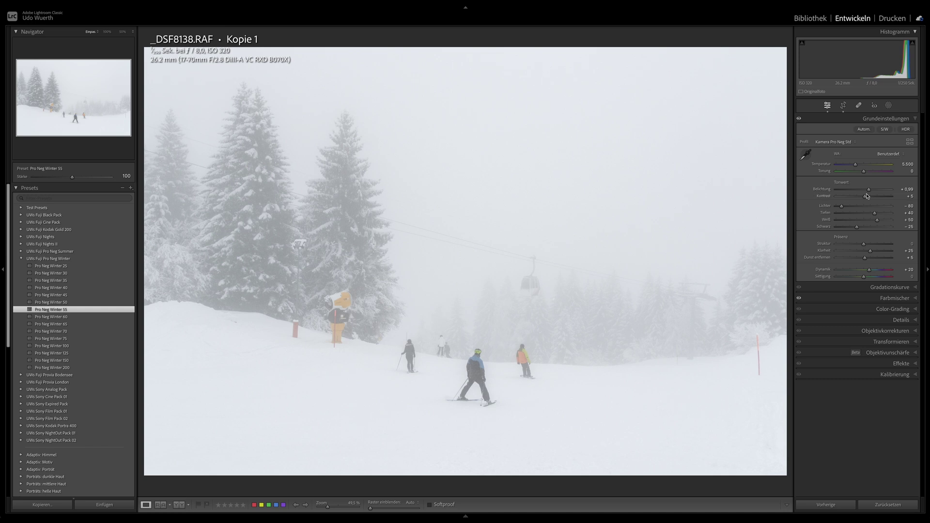
drag(868, 190, 865, 192)
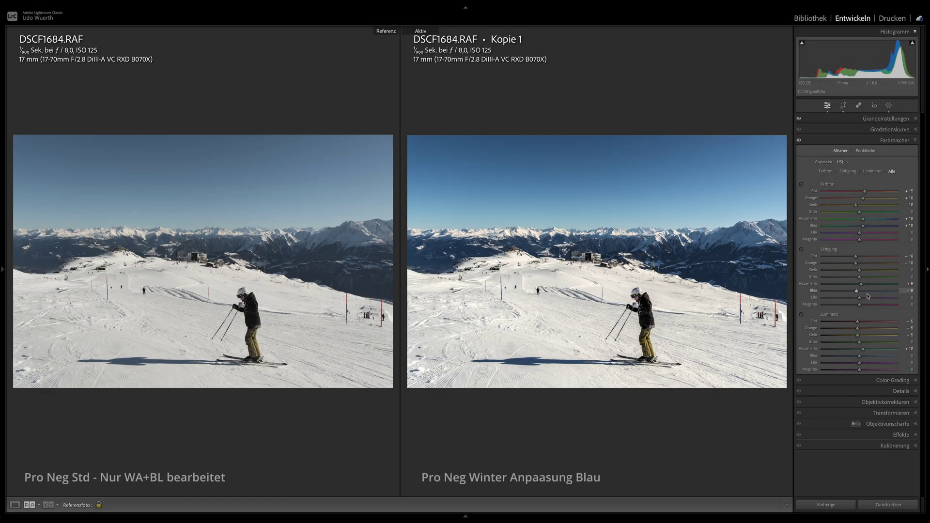
Lower Blau saturation, raise Blau luminance, and cool Temperatur to about 6000.
drag(857, 293, 850, 294)
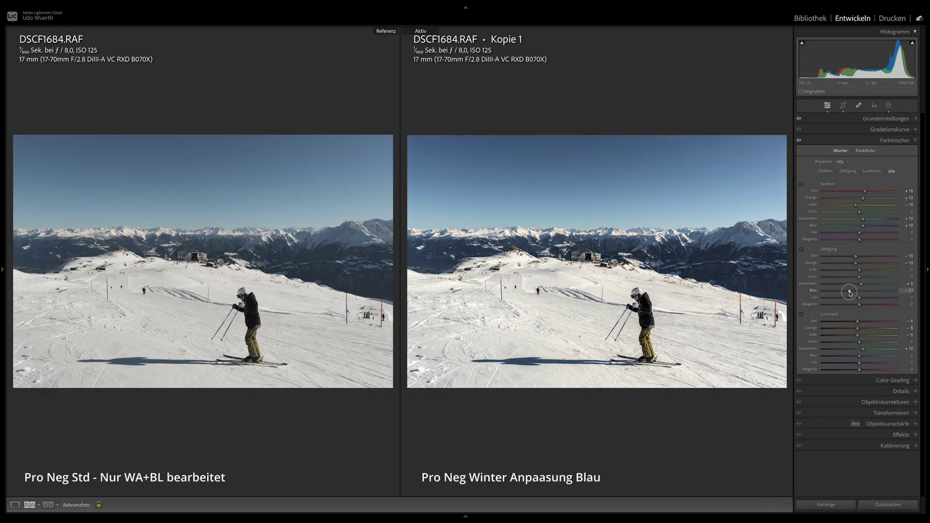
drag(858, 359, 861, 359)
click(854, 119)
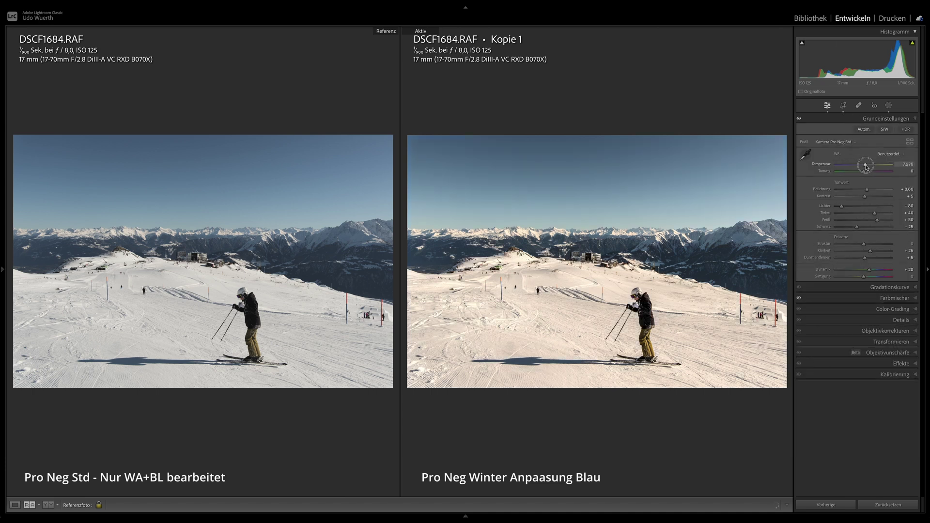
mouse_move(867, 166)
mouse_down()
mouse_move(877, 167)
mouse_move(862, 168)
mouse_up()
Undo the temperature change and apply the Pro Neg Winter 60 preset to the hikers photo.
key(ctrl+z)
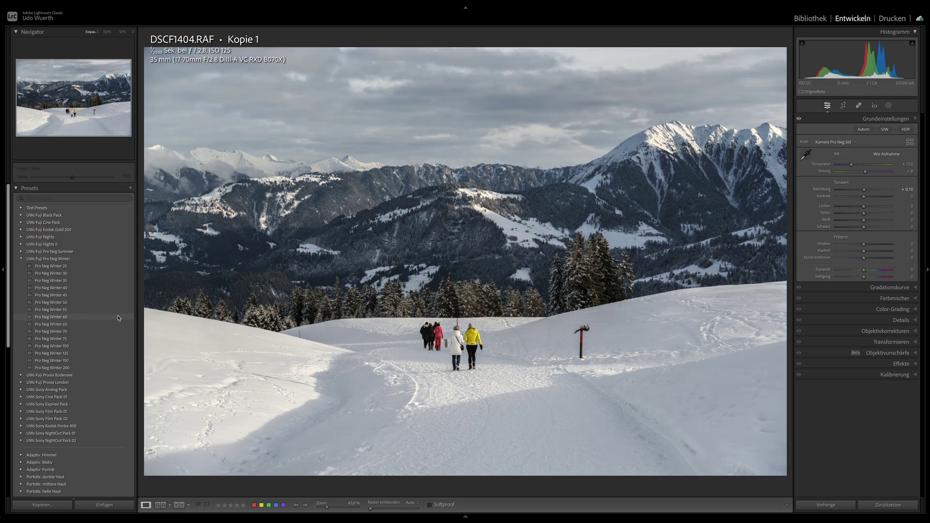
click(119, 318)
click(113, 317)
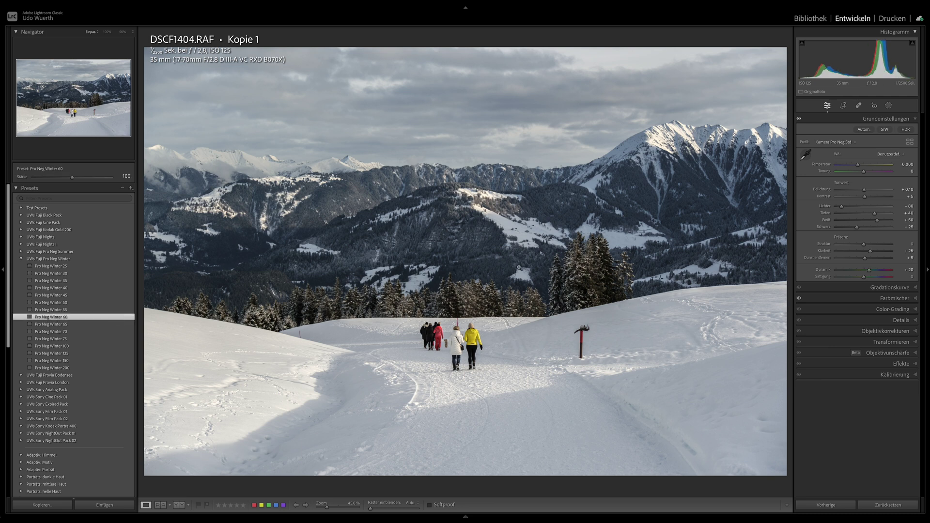
Set highlights to -70 and blacks to -30, holding Alt to check clipping.
scroll(823, 192, up, 2)
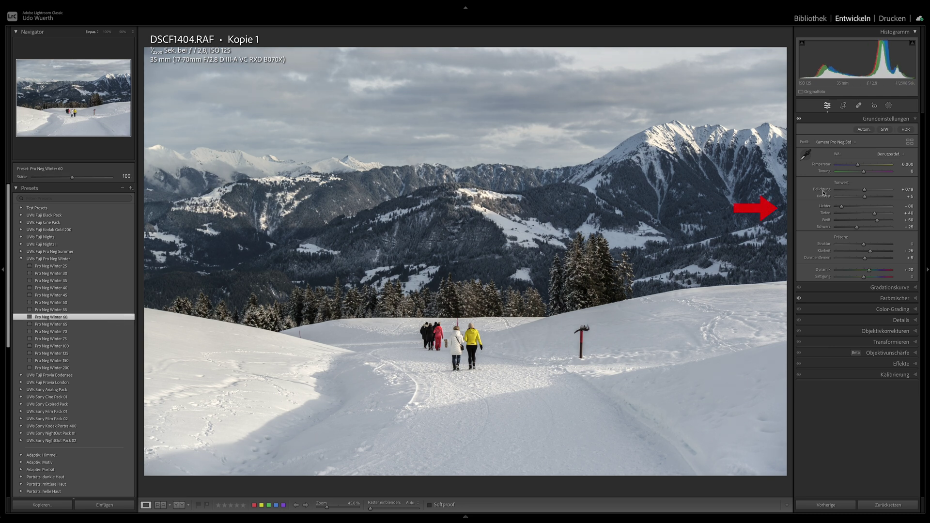
drag(825, 210, 853, 228)
key(alt)
drag(855, 228, 856, 228)
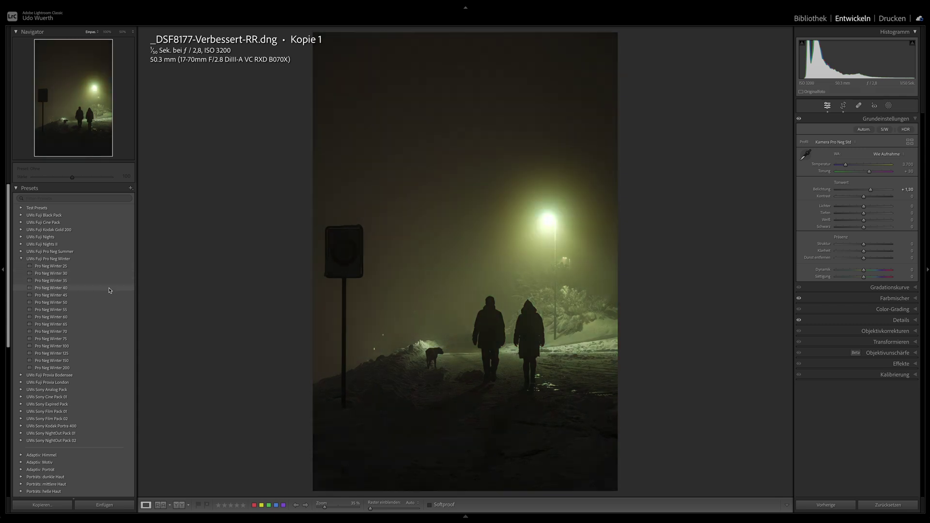
Apply Pro Neg Winter 25 from the UWs Fuji Pro Neg Winter group to the foggy night photo.
click(108, 268)
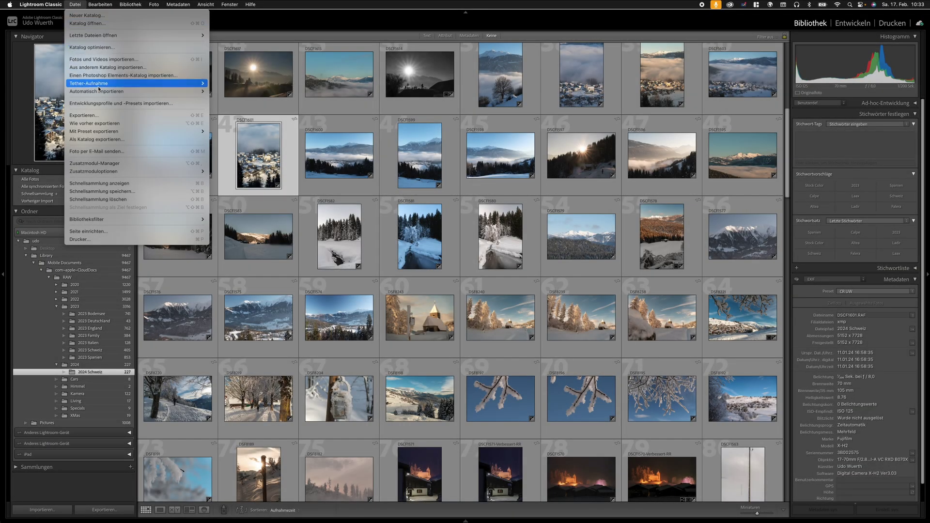
Import UWs Fuji Pro Neg Winter.zip via Datei > Entwicklungsprofile und -Presets importieren.
click(95, 103)
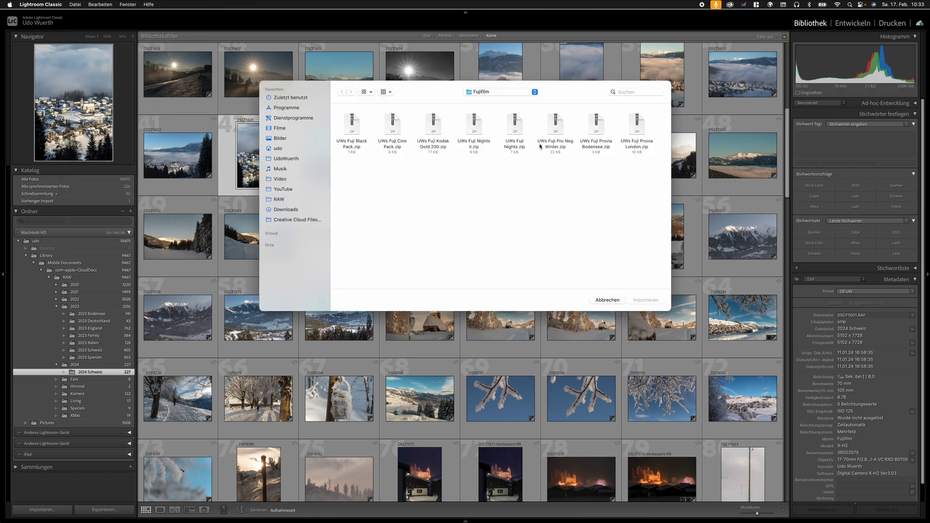
click(558, 127)
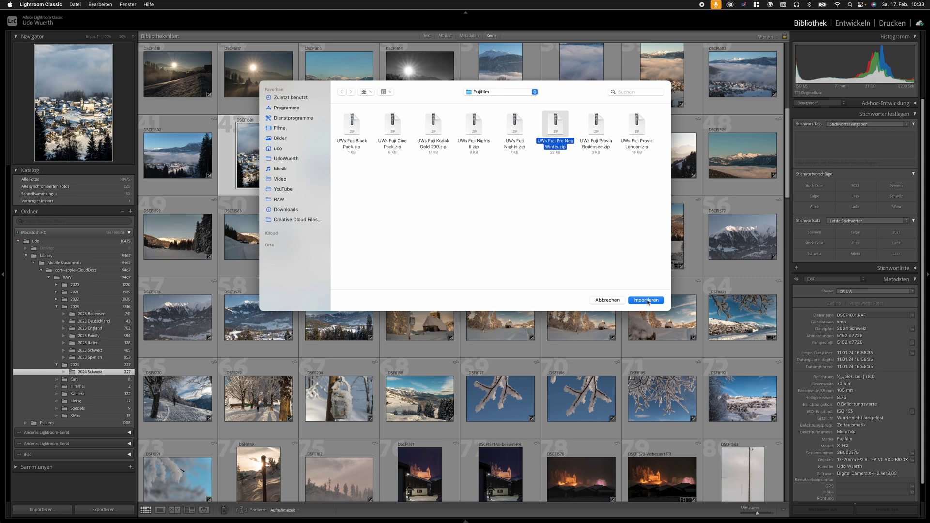
click(646, 300)
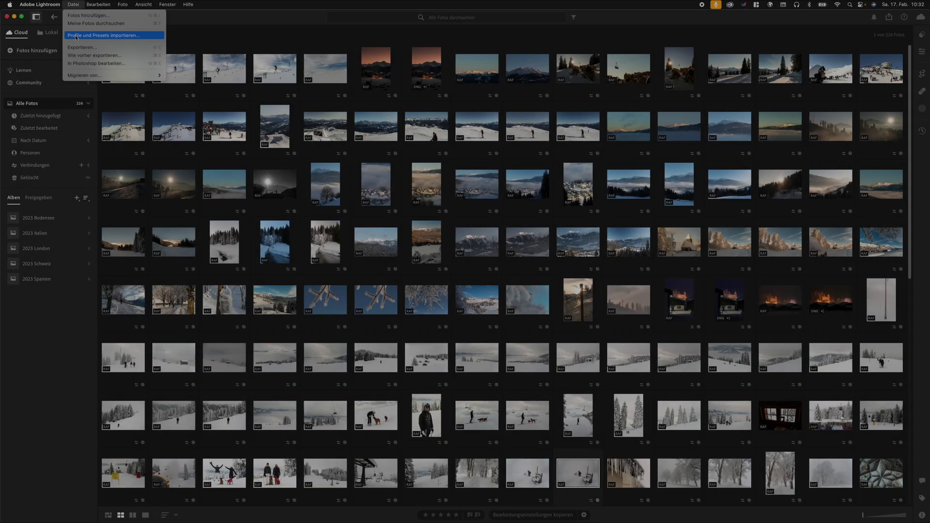
Import UWs Fuji Pro Neg Winter.zip from the Lightroom Presets Fujifilm folder, adding 15 presets.
click(76, 37)
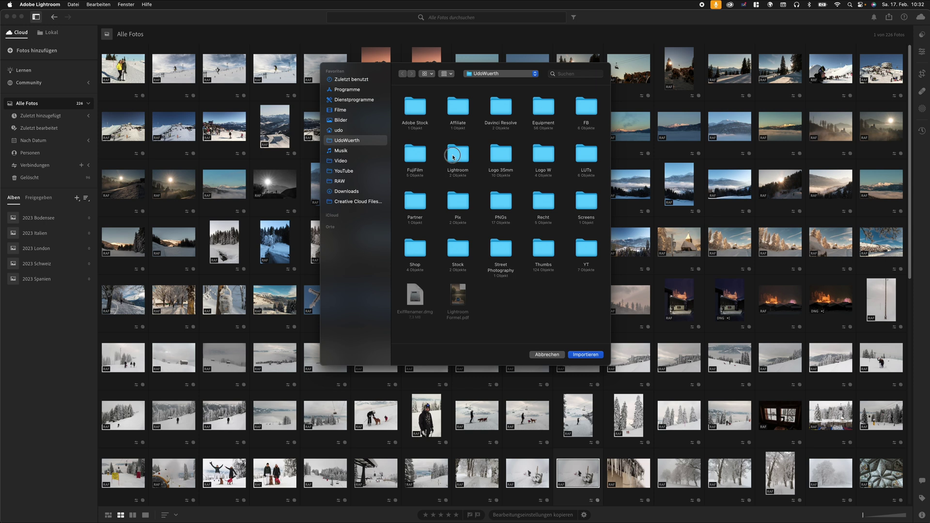
double_click(453, 157)
double_click(407, 105)
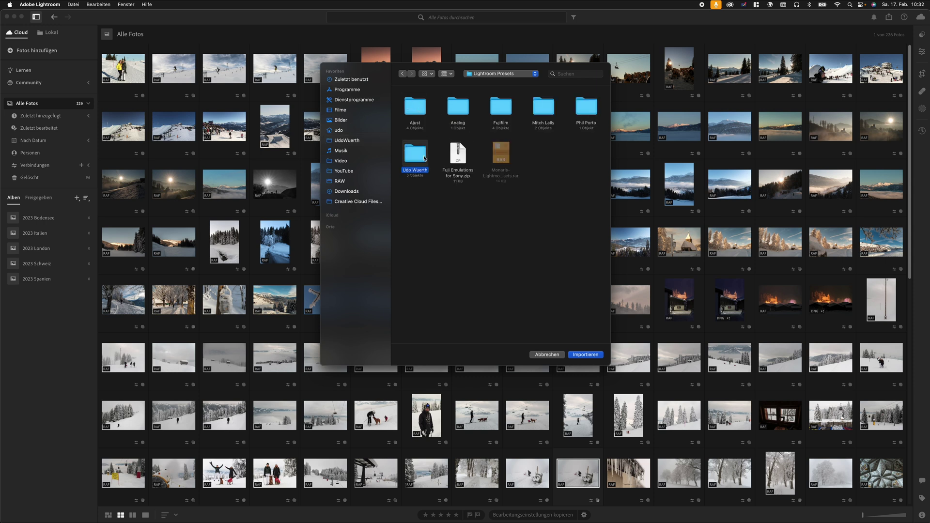
double_click(425, 158)
double_click(416, 107)
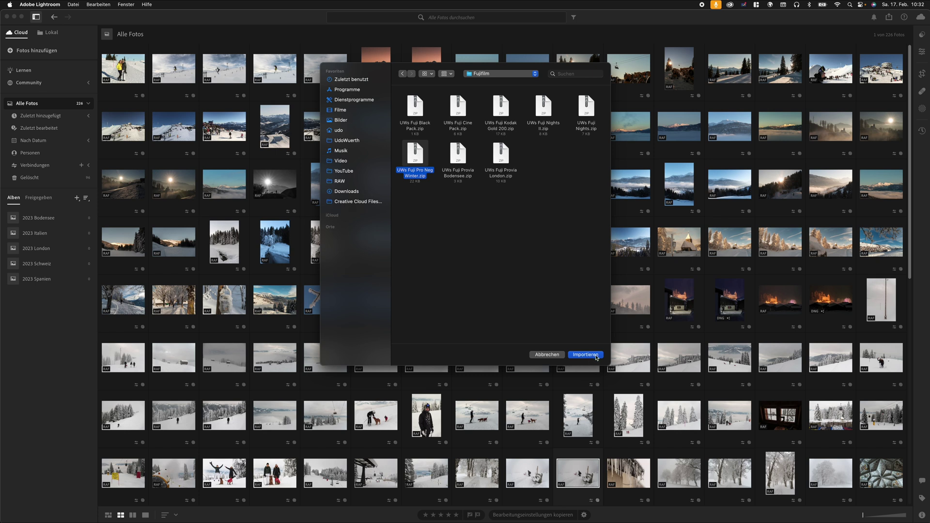
click(586, 355)
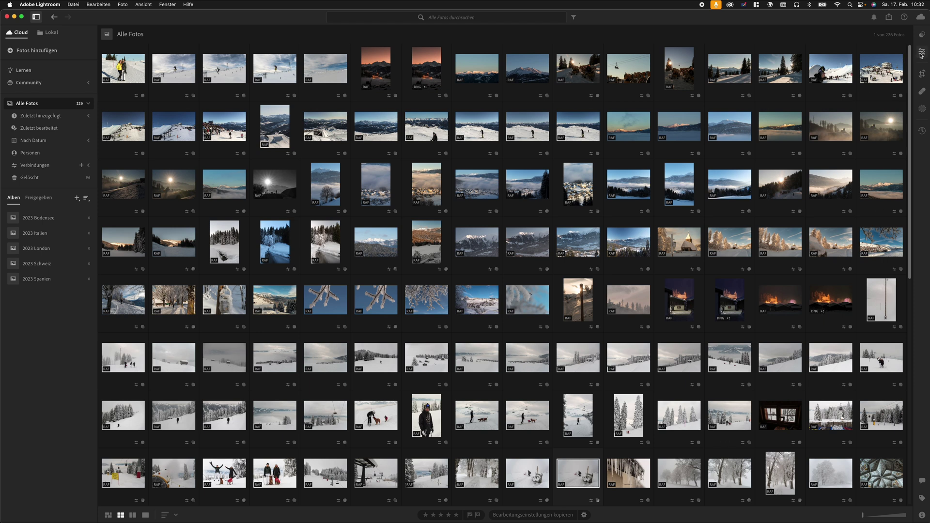
Open the snowy bench photo alone, show Presets instead of Edit, and expand UWs Fuji Pro Neg Winter.
click(922, 37)
click(892, 103)
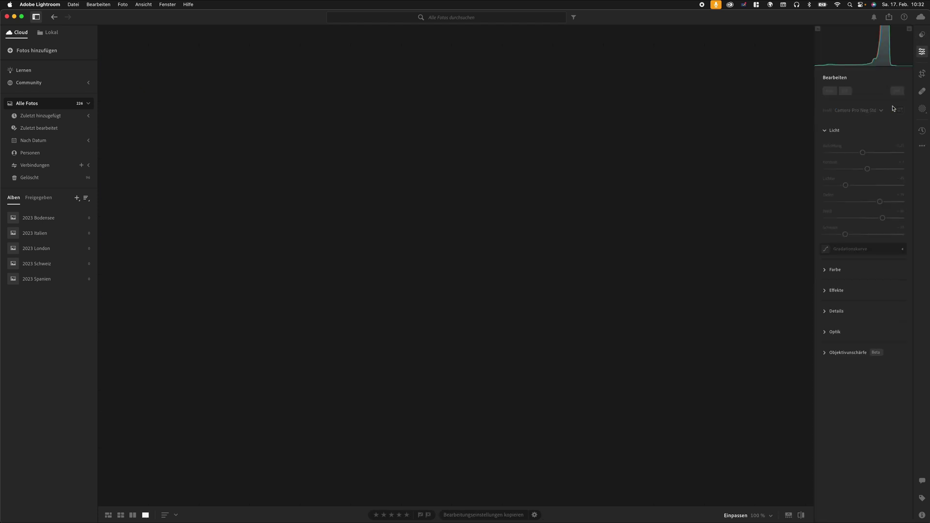
click(922, 39)
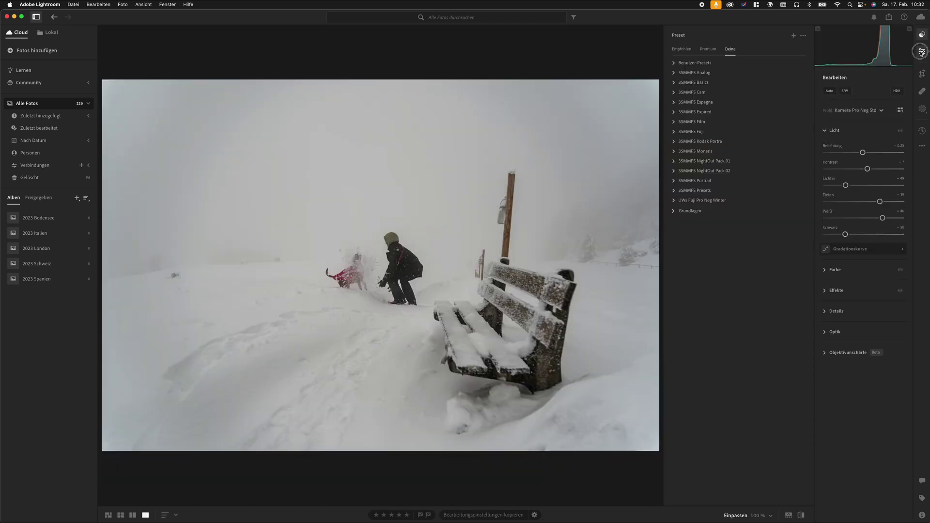
click(922, 52)
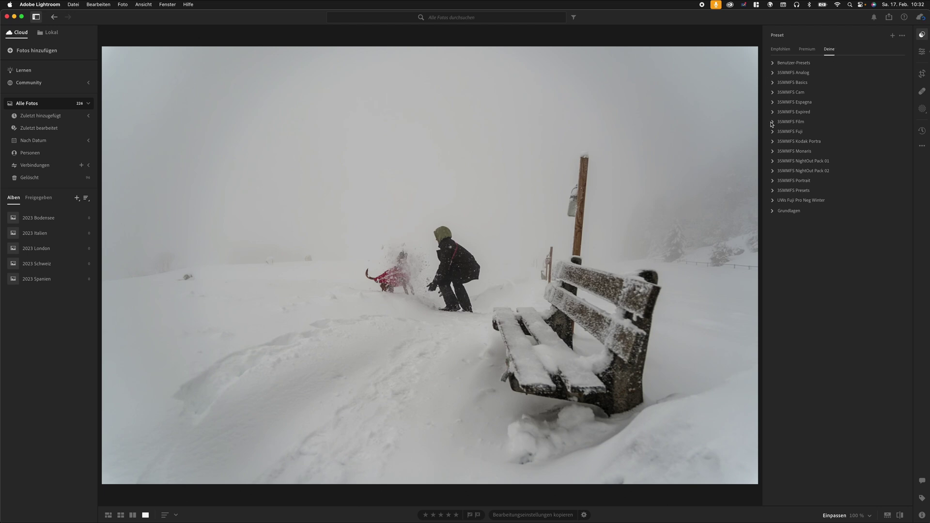
click(773, 200)
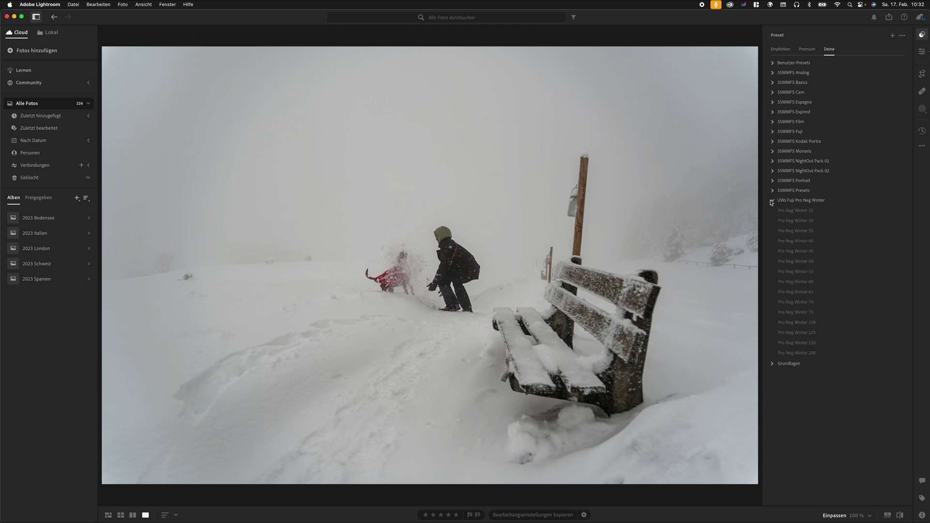